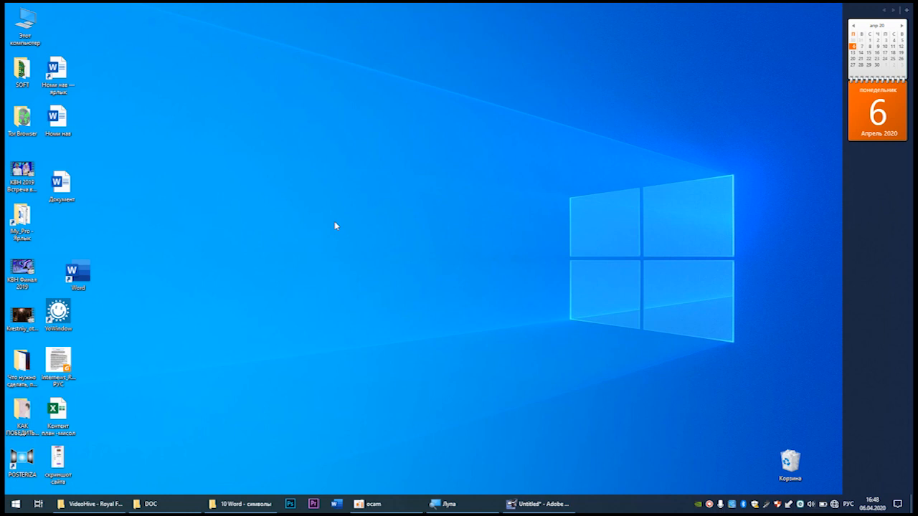
- Move the Word shortcut on the desktop into the free spot beneath the Документ file
left_click(372, 504)
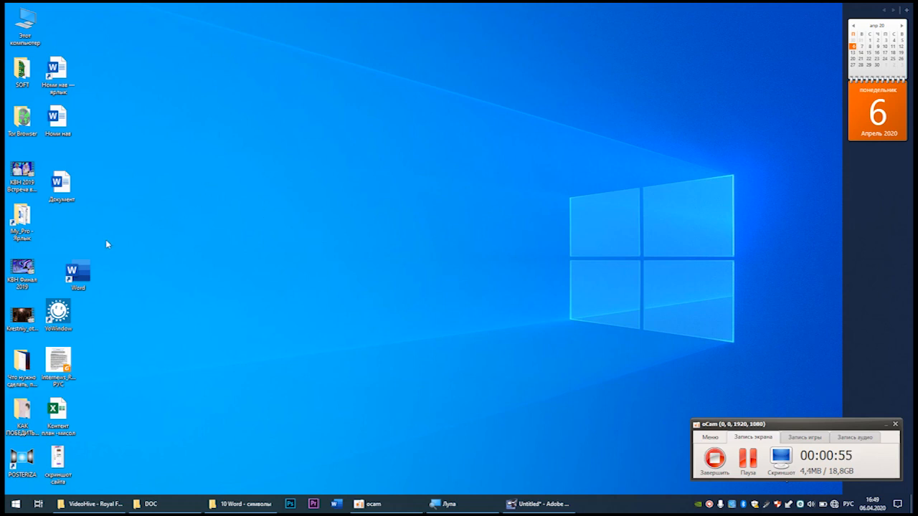
left_click_drag(85, 277, 68, 232)
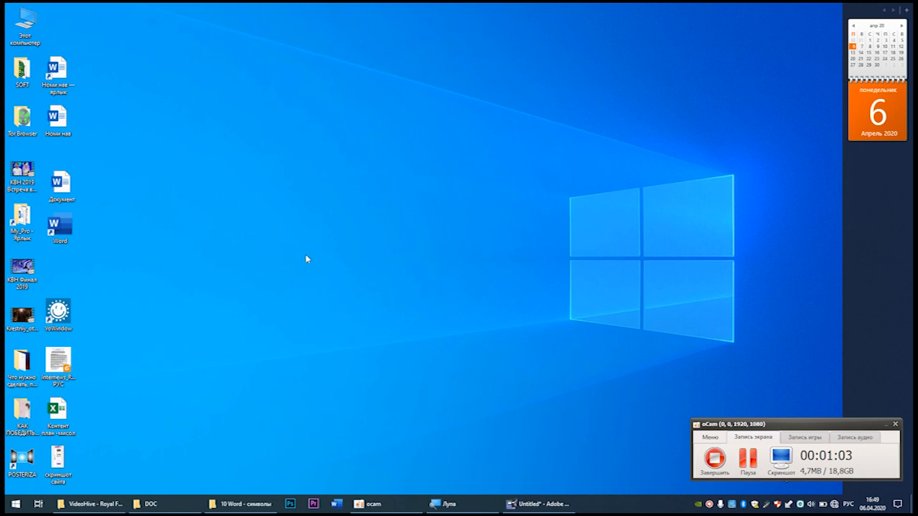
- Launch Word from the list of installed programs and create a new blank document
left_click(15, 504)
left_click(36, 462)
scroll(51, 350, "down", 10)
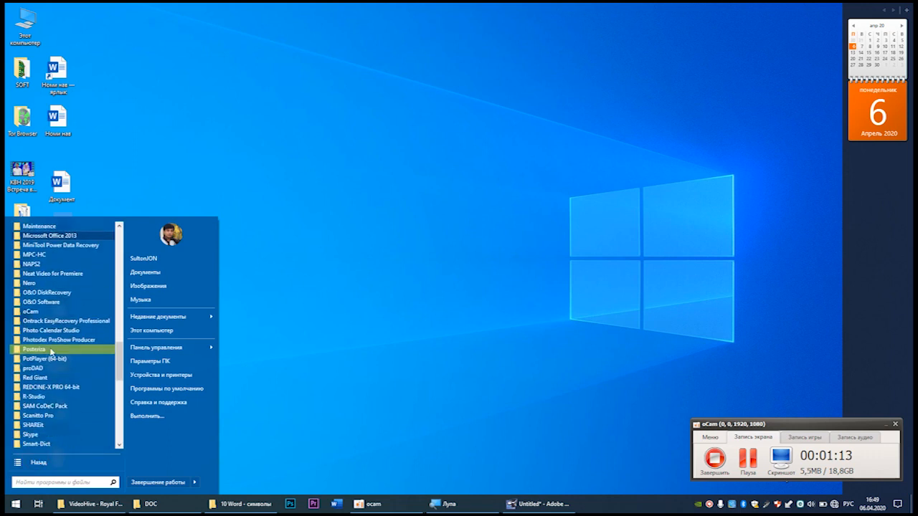
scroll(50, 351, "up", 15)
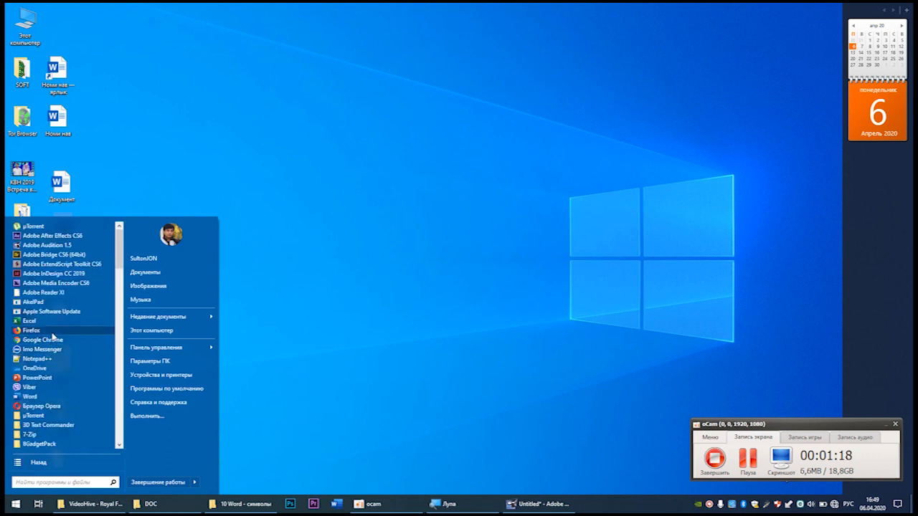
left_click(30, 397)
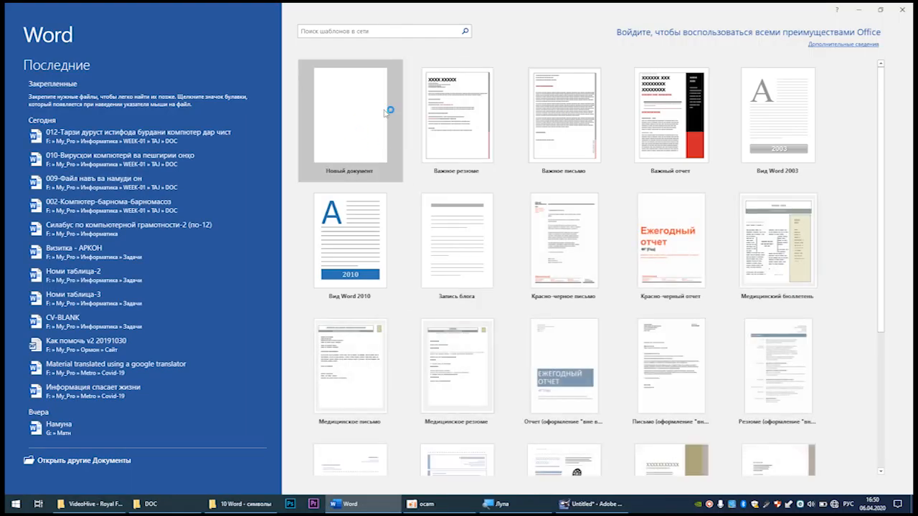
left_click(352, 140)
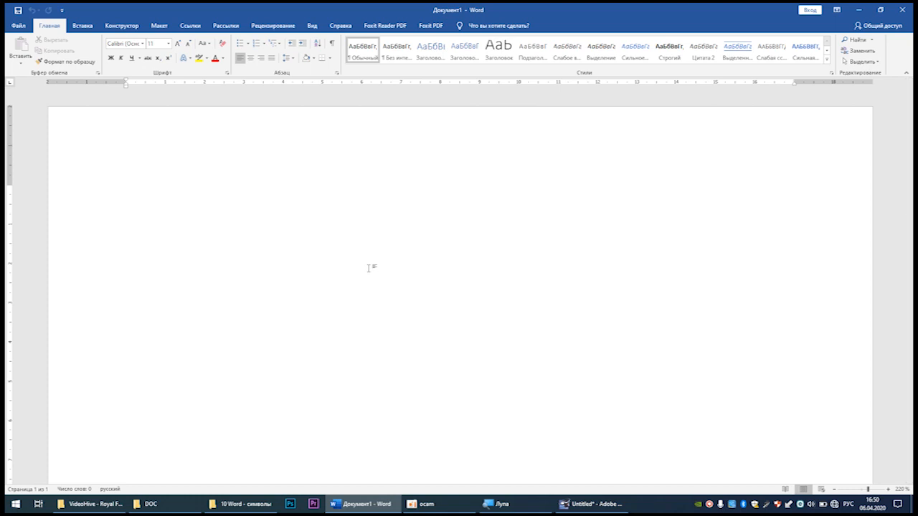
left_click(368, 273)
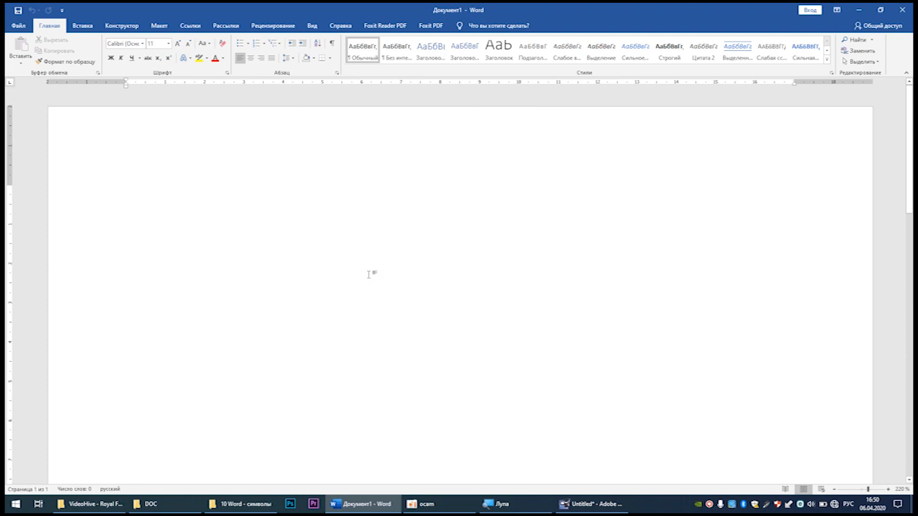
left_click(368, 274)
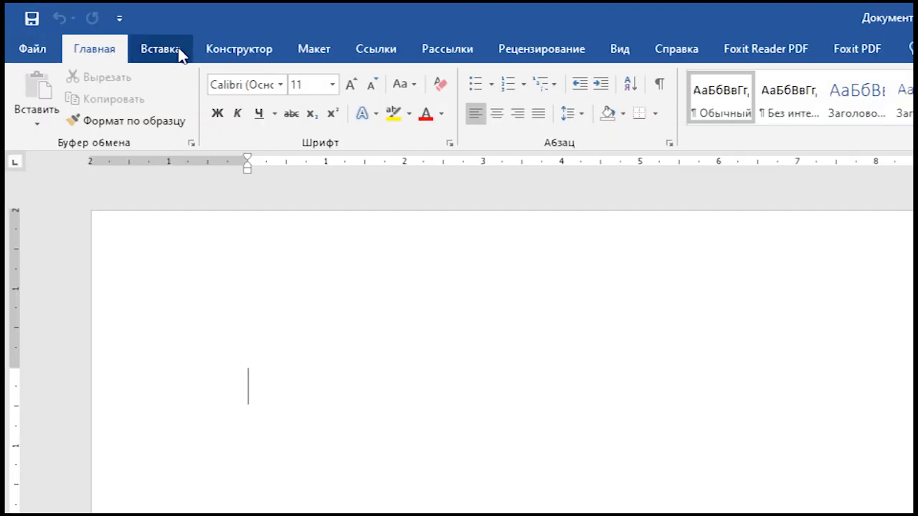
- Open the full Symbol dialog for inserting further symbols and reposition it over the document
left_click(90, 26)
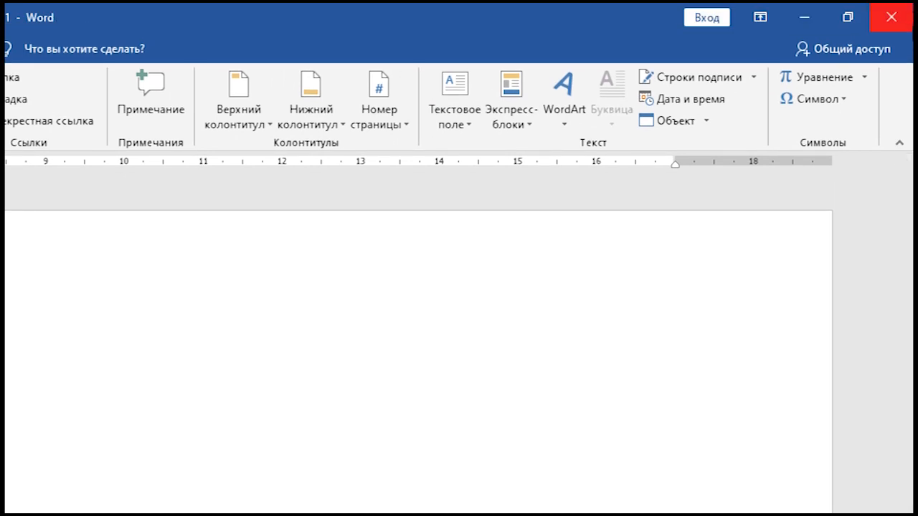
left_click(844, 104)
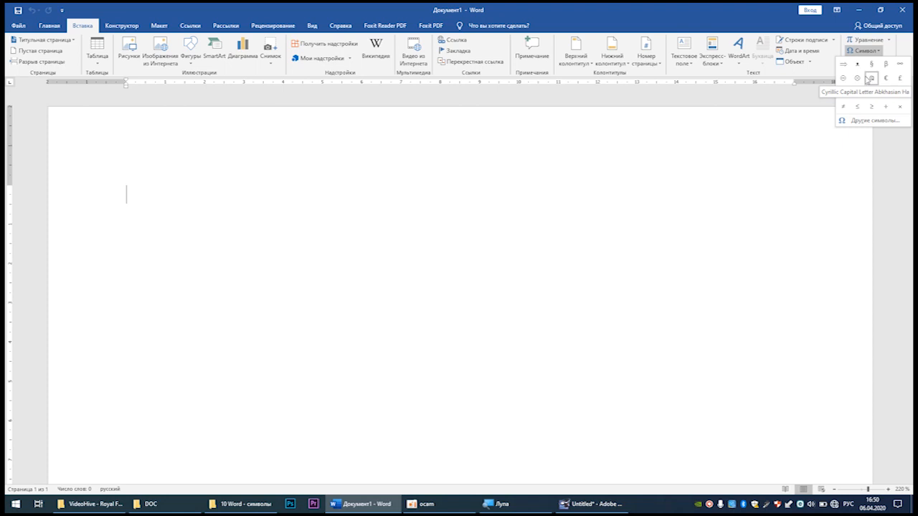
left_click(874, 121)
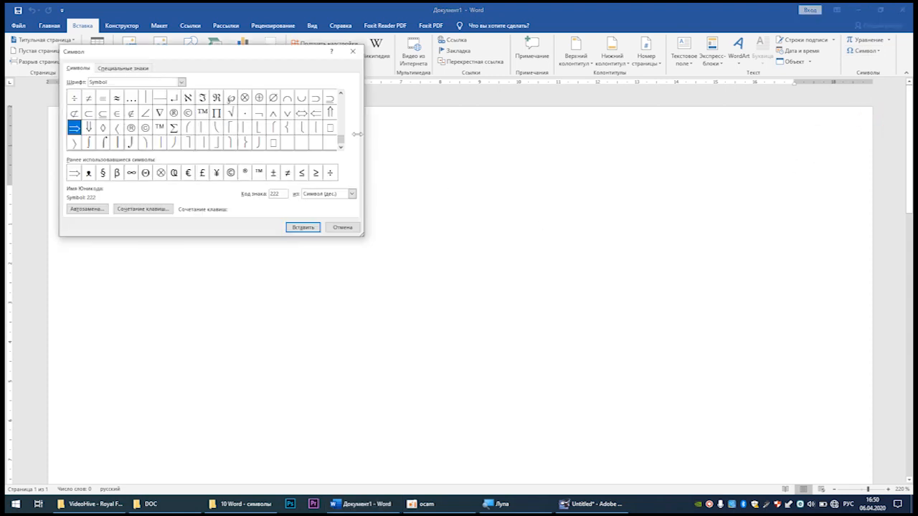
left_click_drag(254, 61, 492, 100)
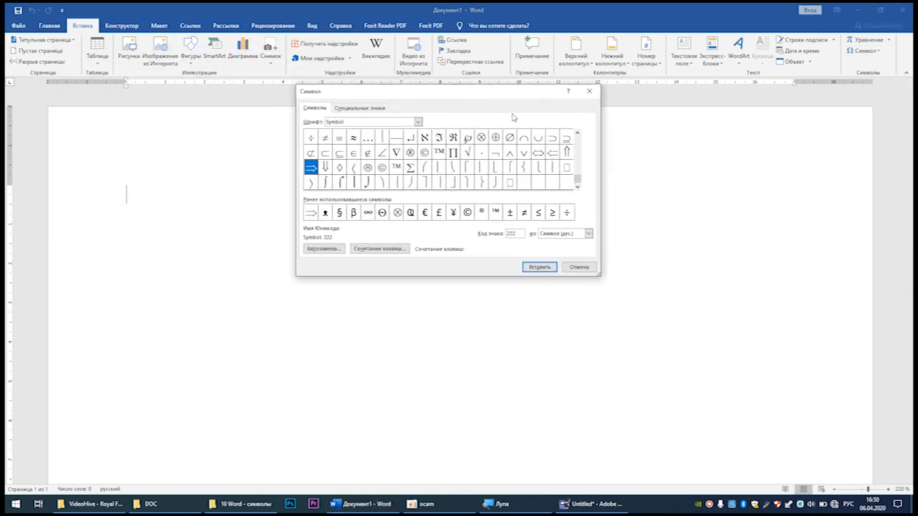
left_click(577, 180)
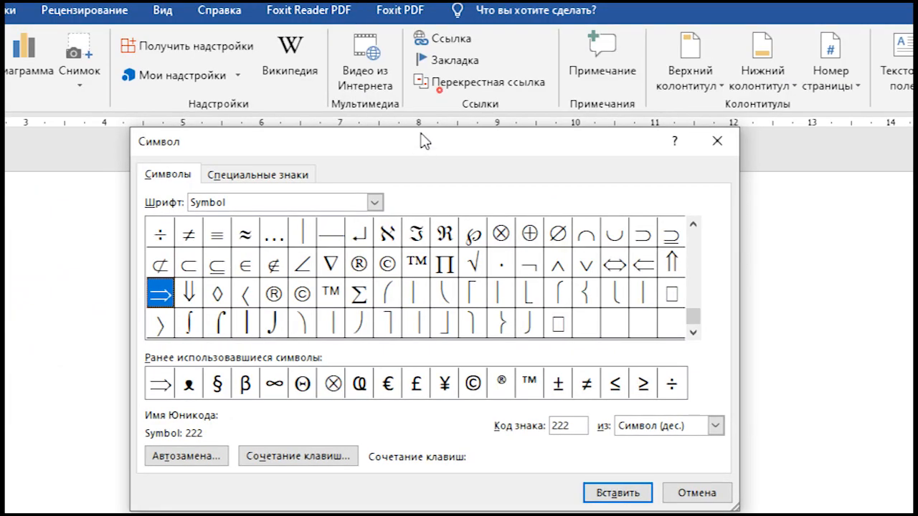
left_click_drag(421, 134, 431, 84)
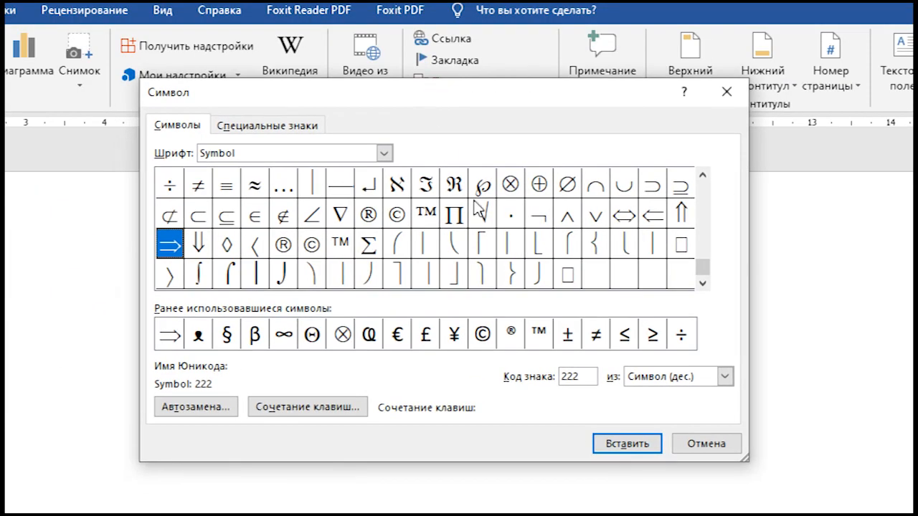
- Look through the characters available in the Symbol font, keeping that font selected
left_click(701, 204)
left_click(701, 204)
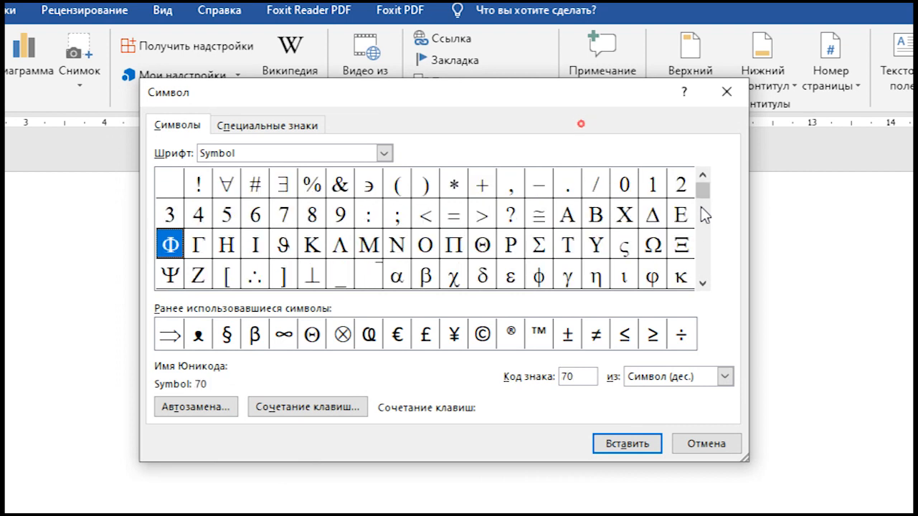
left_click(702, 188)
left_click(384, 153)
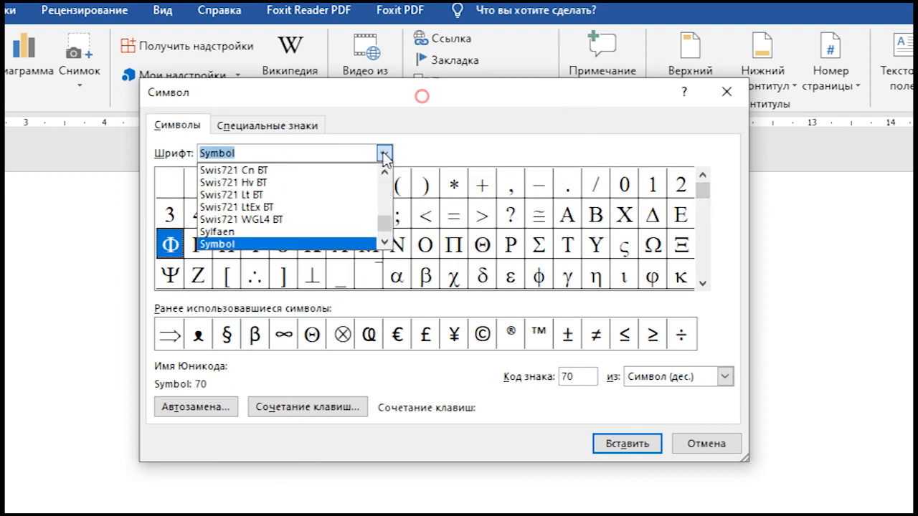
left_click(274, 246)
left_click(701, 232)
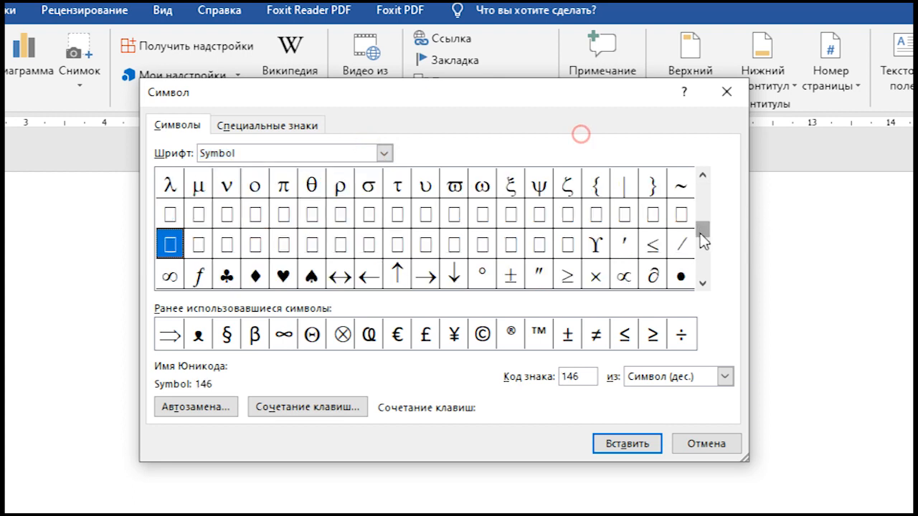
left_click(701, 250)
- Switch the font of the character grid to (обычный текст)
left_click(385, 153)
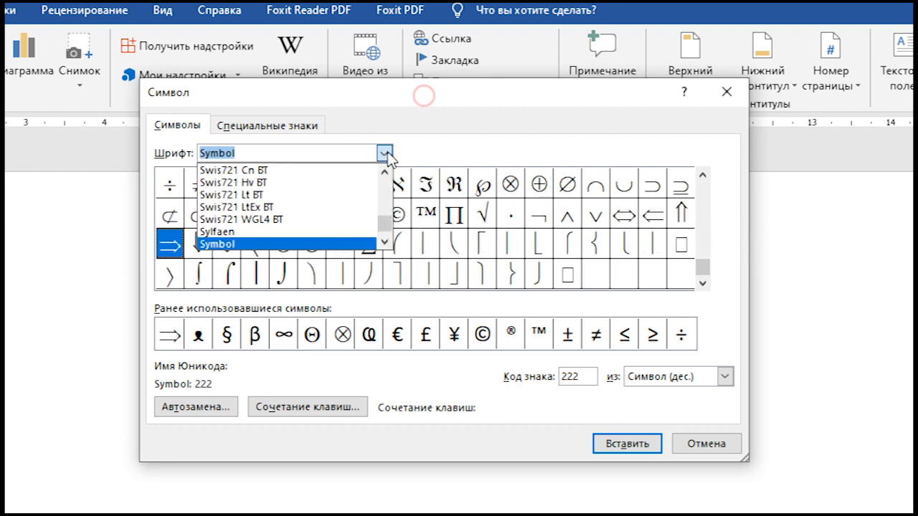
left_click_drag(393, 231, 387, 176)
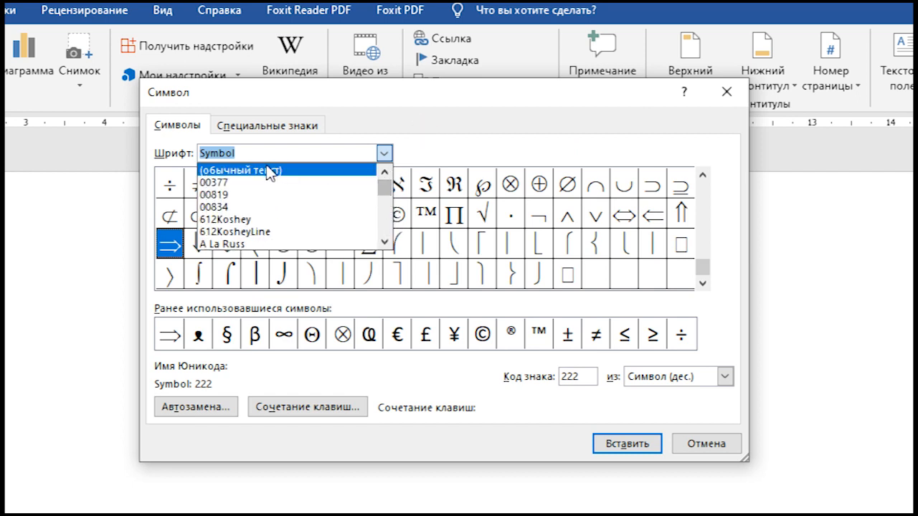
left_click(296, 176)
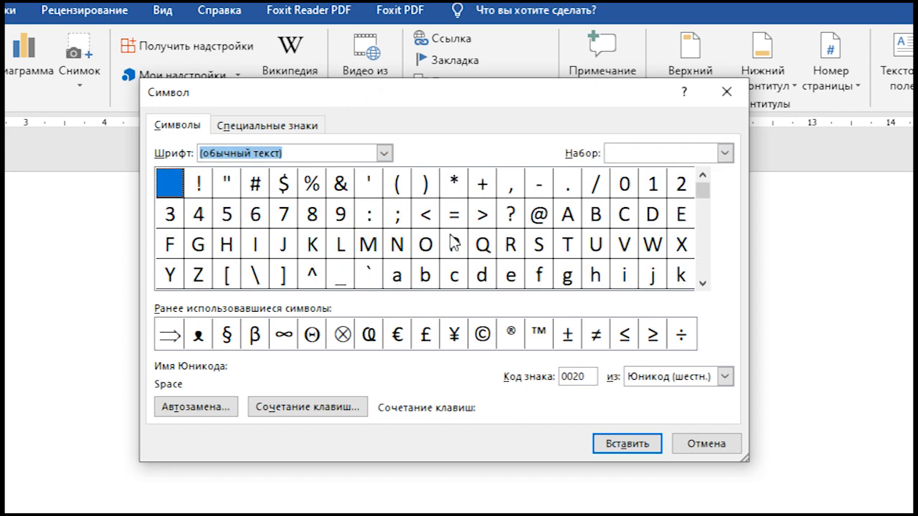
- Browse the ordinary text font's character sets, including the phonetic, Armenian and Arabic ones, and return to the beginning of the grid
left_click(704, 284)
left_click(703, 284)
left_click(704, 284)
left_click(703, 284)
left_click(704, 284)
left_click(704, 284)
left_click(704, 284)
left_click(703, 284)
left_click(703, 284)
left_click(704, 284)
left_click(704, 284)
left_click(704, 284)
left_click(704, 284)
left_click(704, 284)
left_click(704, 284)
left_click(703, 284)
left_click(704, 284)
left_click(704, 284)
left_click(704, 284)
left_click(704, 284)
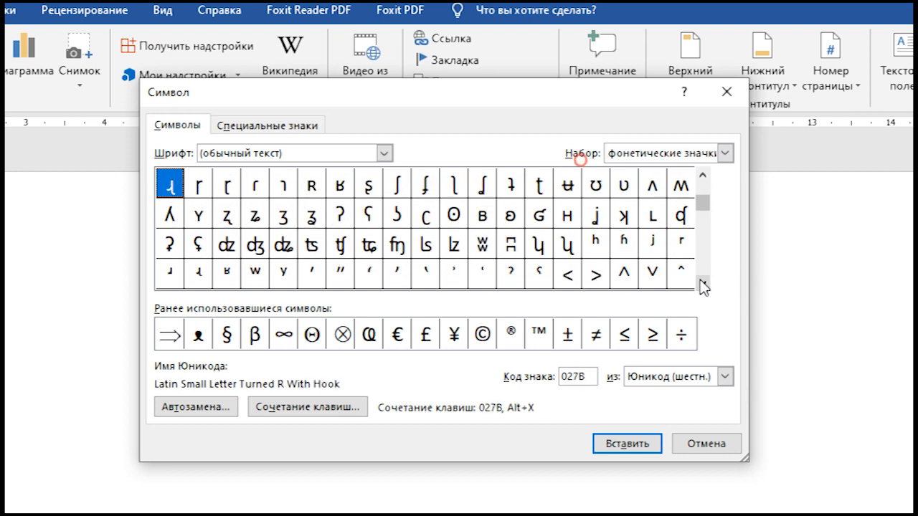
left_click(703, 284)
left_click_drag(708, 203, 704, 226)
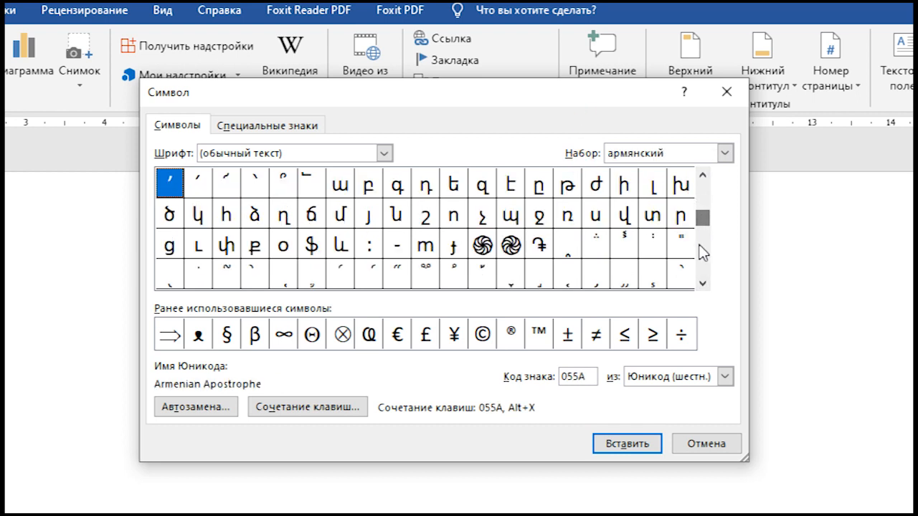
left_click(703, 284)
left_click(704, 284)
left_click(703, 284)
left_click(703, 284)
left_click(703, 284)
left_click(703, 284)
left_click(703, 175)
left_click(703, 175)
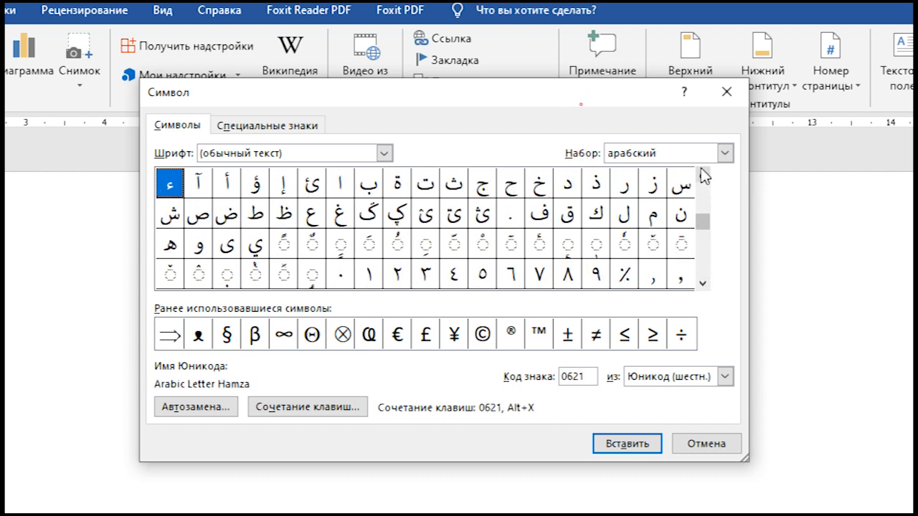
left_click(703, 175)
left_click(703, 175)
left_click(703, 284)
left_click(704, 284)
left_click(704, 284)
left_click(703, 284)
left_click(704, 284)
left_click(704, 284)
left_click(703, 284)
left_click(703, 284)
left_click(704, 284)
left_click(703, 284)
left_click(703, 284)
left_click(704, 284)
left_click(703, 284)
left_click(703, 284)
left_click(703, 284)
left_click(703, 284)
left_click(703, 284)
left_click(703, 284)
left_click(703, 284)
left_click(703, 284)
left_click(704, 284)
left_click(704, 284)
left_click(703, 284)
left_click(703, 284)
left_click(703, 281)
left_click(703, 248)
left_click_drag(703, 266, 699, 172)
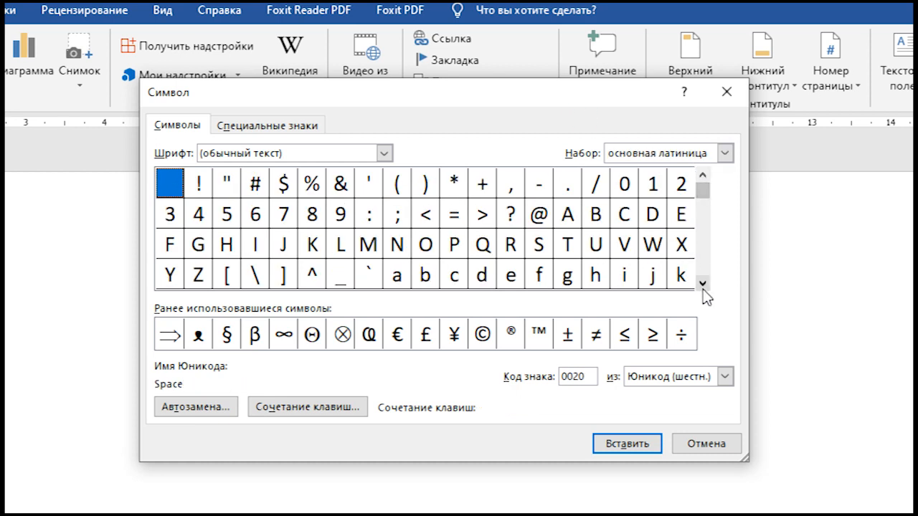
- Go to the Cyrillic set and highlight the macron letters Ӣ, ӣ and ӯ in turn, ending on Ӯ
left_click(704, 286)
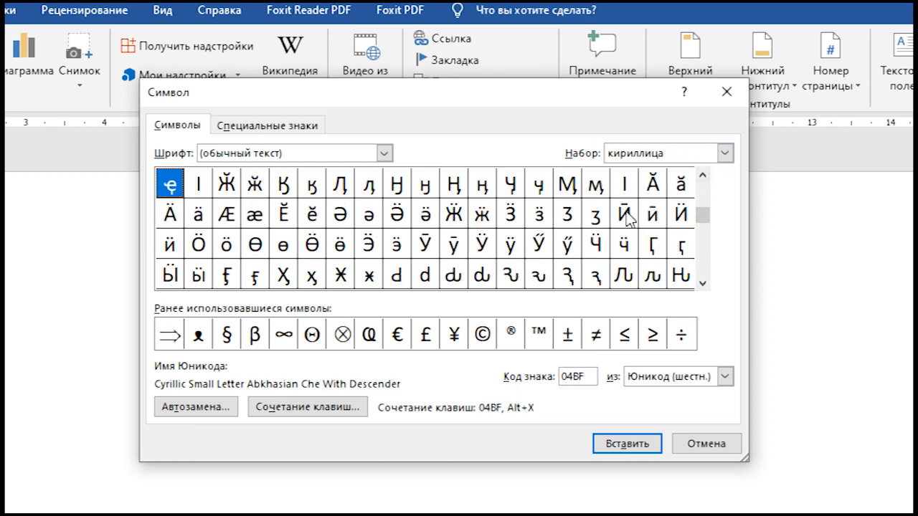
left_click(626, 219)
left_click(652, 215)
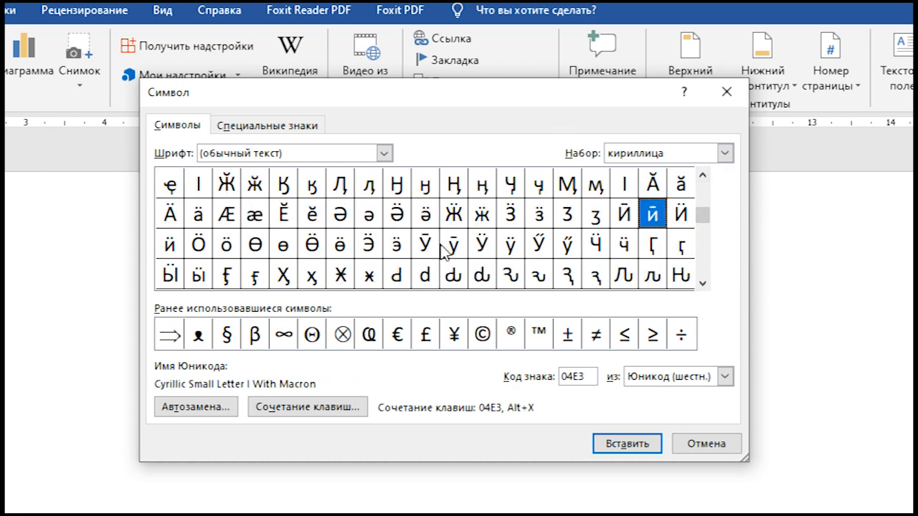
left_click(444, 248)
left_click(430, 248)
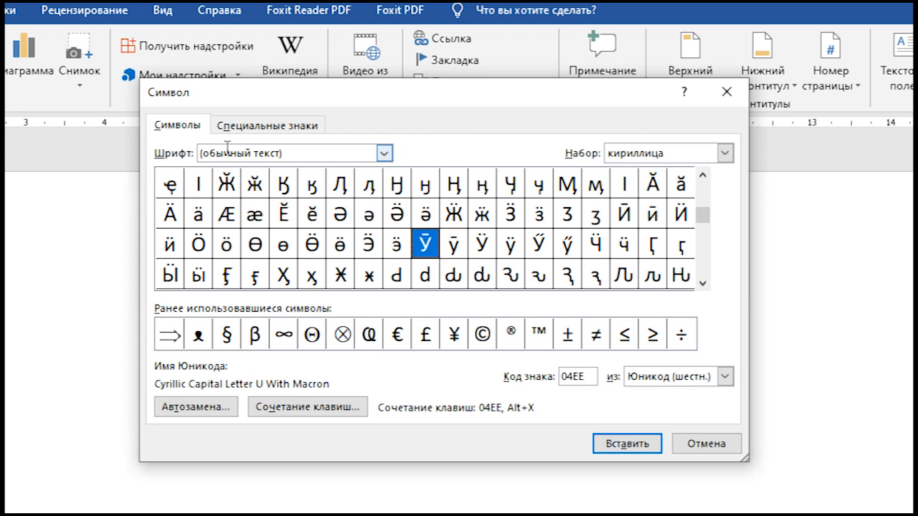
- Set the symbol font to Times New Roman
left_click(385, 153)
left_click_drag(385, 181, 382, 216)
scroll(302, 223, "down", 15)
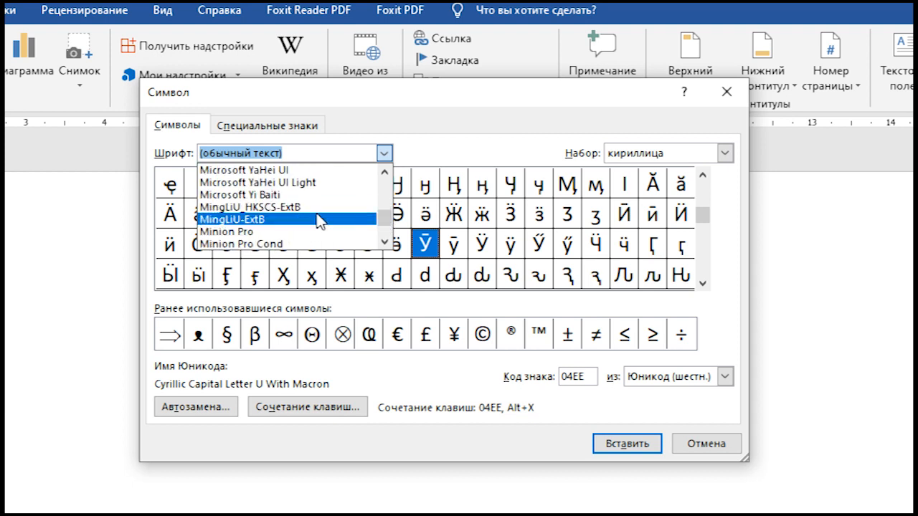
scroll(317, 221, "down", 20)
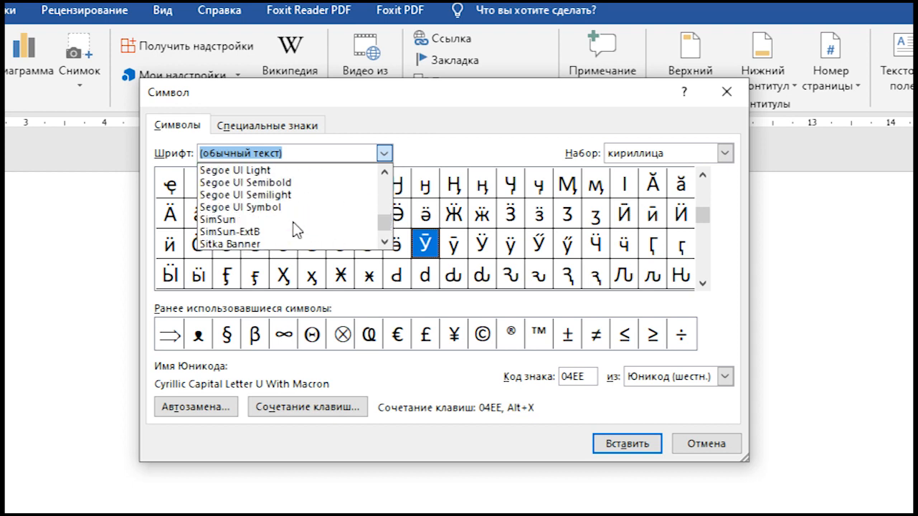
scroll(296, 230, "down", 8)
scroll(297, 230, "up", 4)
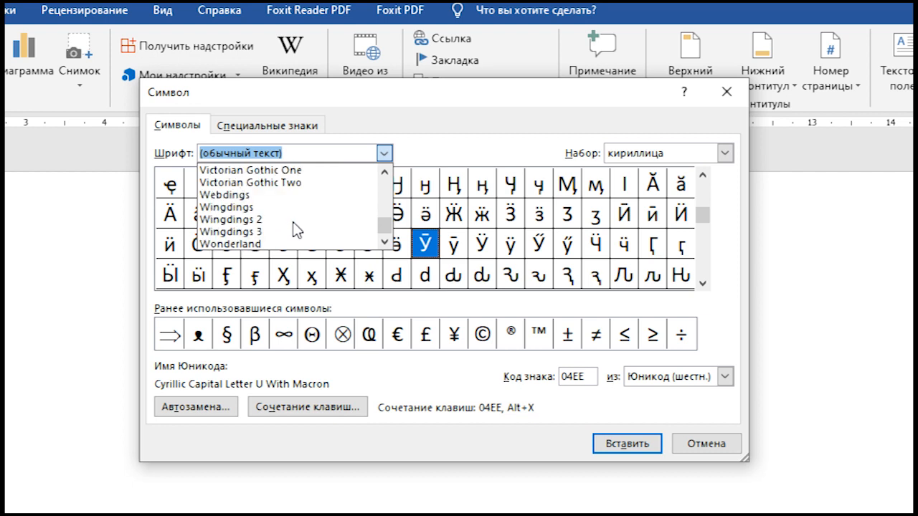
type("ti")
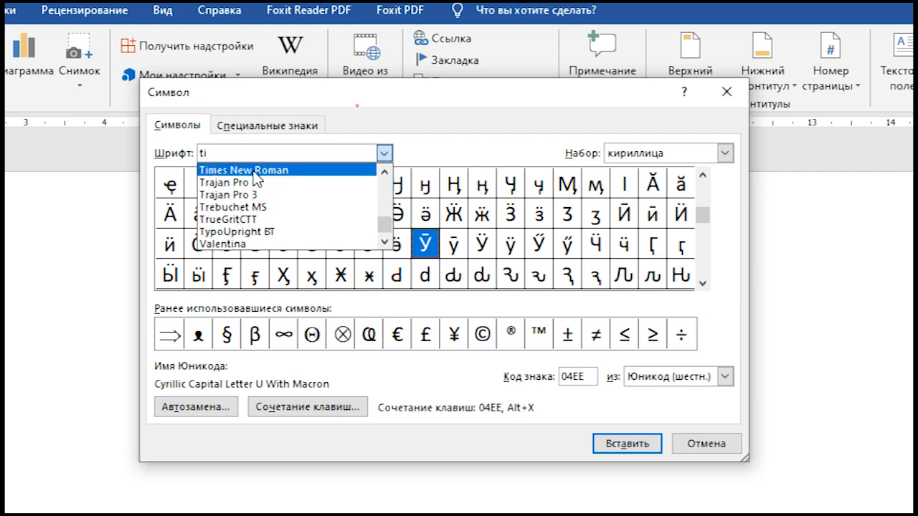
left_click(256, 178)
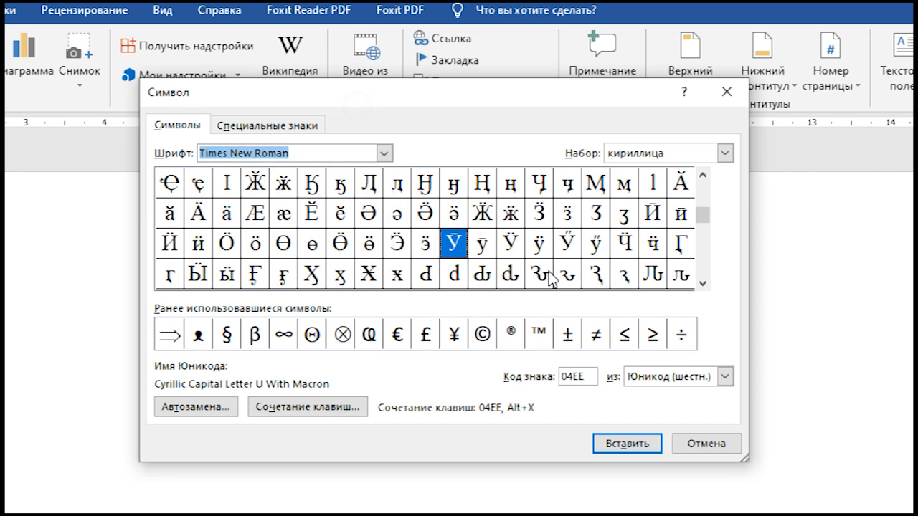
- Insert the Cyrillic capital letter Ӯ (code 04EE) into the document, moving the dialog aside first
left_click(663, 219)
left_click(687, 221)
left_click(661, 221)
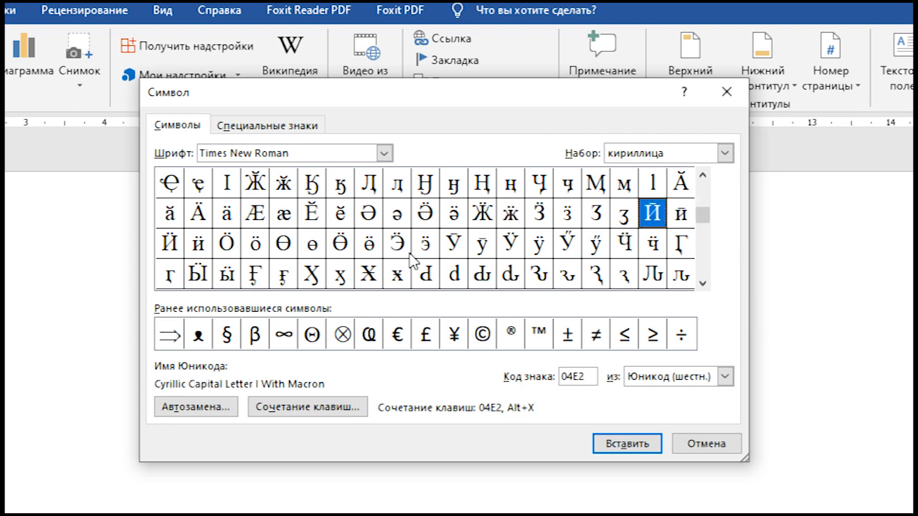
left_click(454, 245)
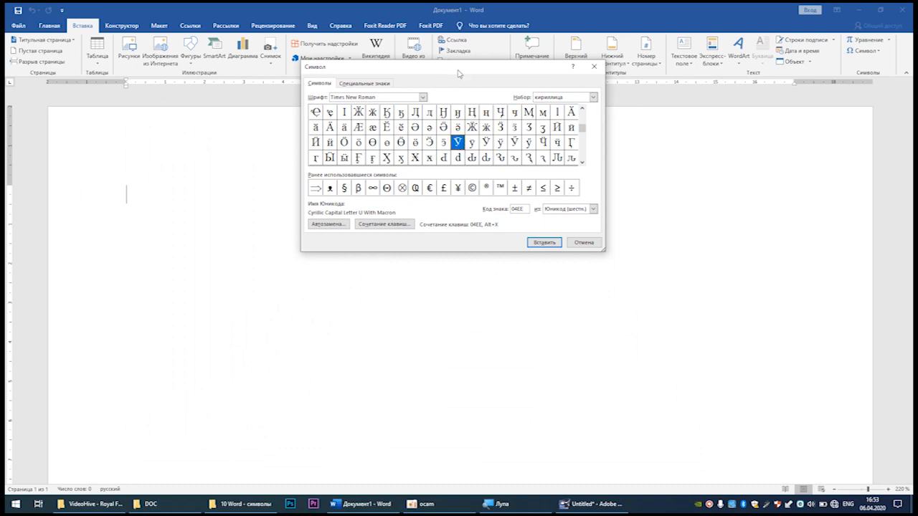
left_click_drag(461, 66, 499, 64)
left_click(581, 241)
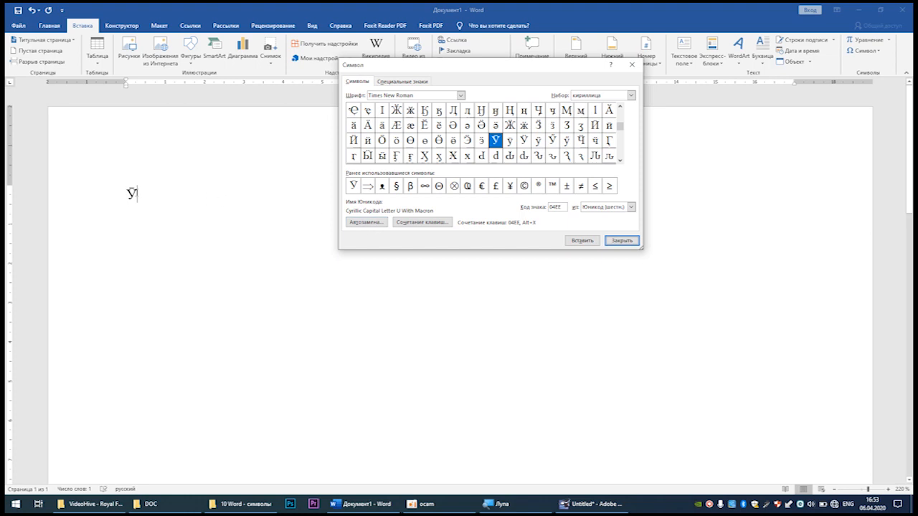
- Insert the round spiral symbol with code 058E from the Armenian set after the letter Ӯ
left_click(141, 194)
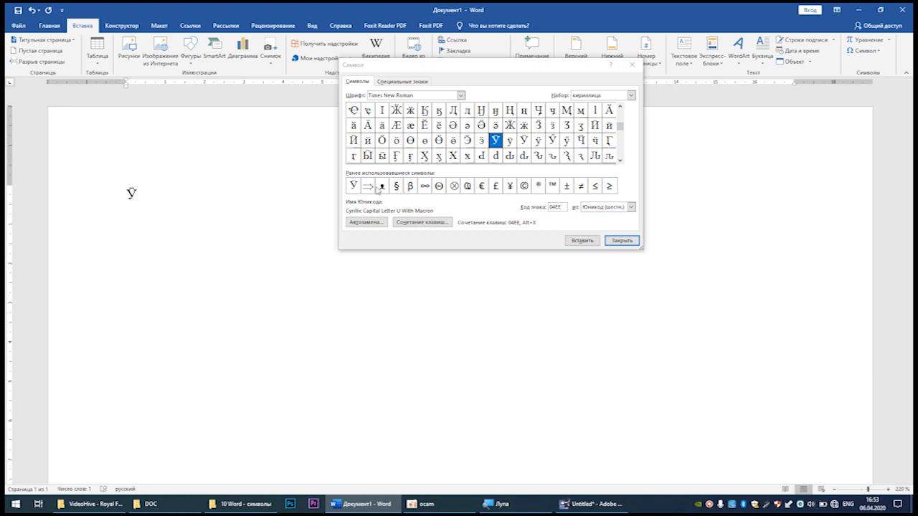
left_click(621, 145)
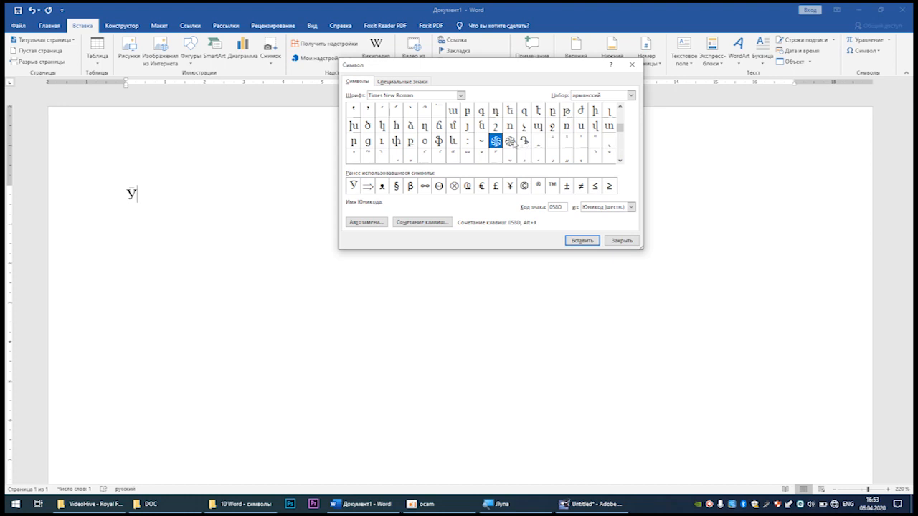
left_click(511, 142)
left_click(580, 240)
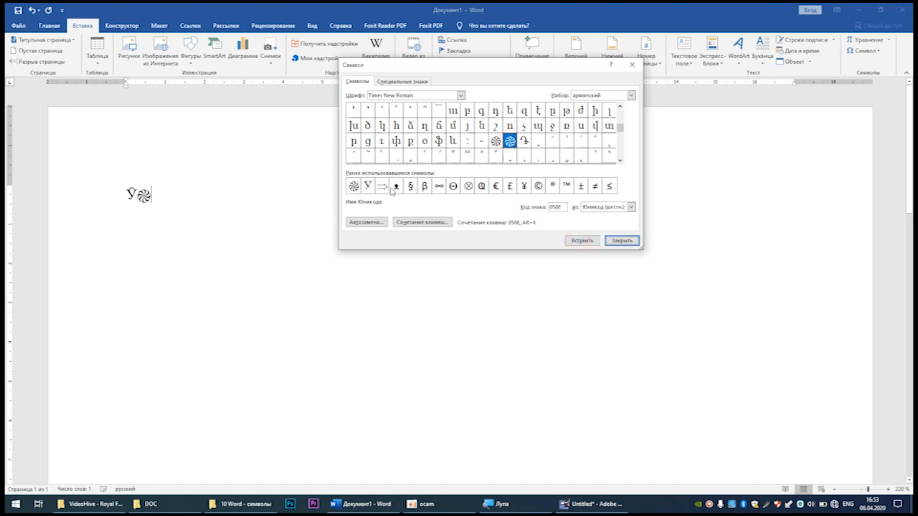
- Select the Cyrillic small letter ӯ (code 04EF) in the symbol grid
left_click(620, 107)
left_click(621, 107)
left_click(621, 107)
left_click(620, 107)
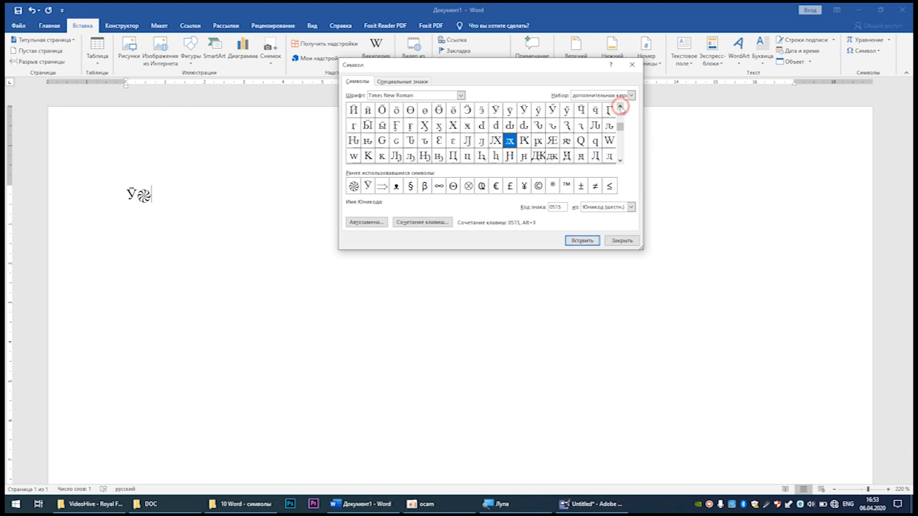
left_click(620, 107)
left_click(510, 126)
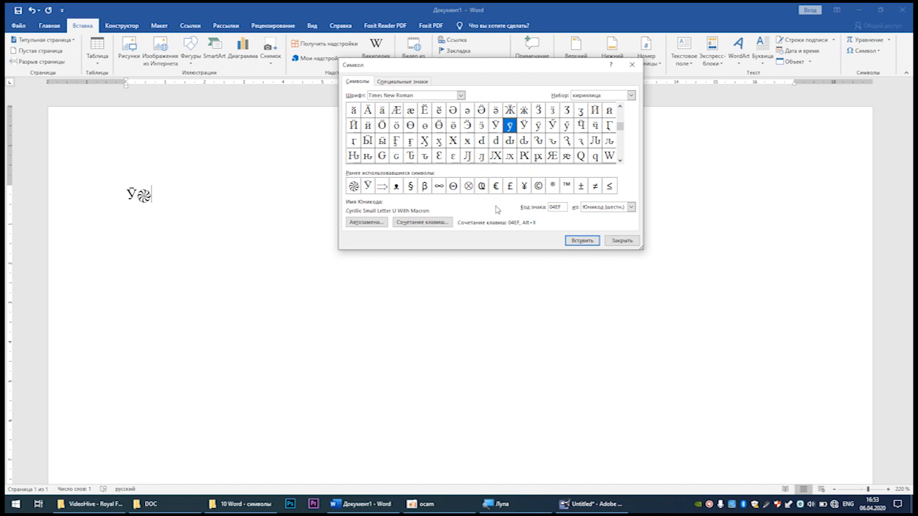
- Assign the key combination "Alt+E," to the letter ӯ, saving it in Normal, and close both dialogs
left_click(424, 223)
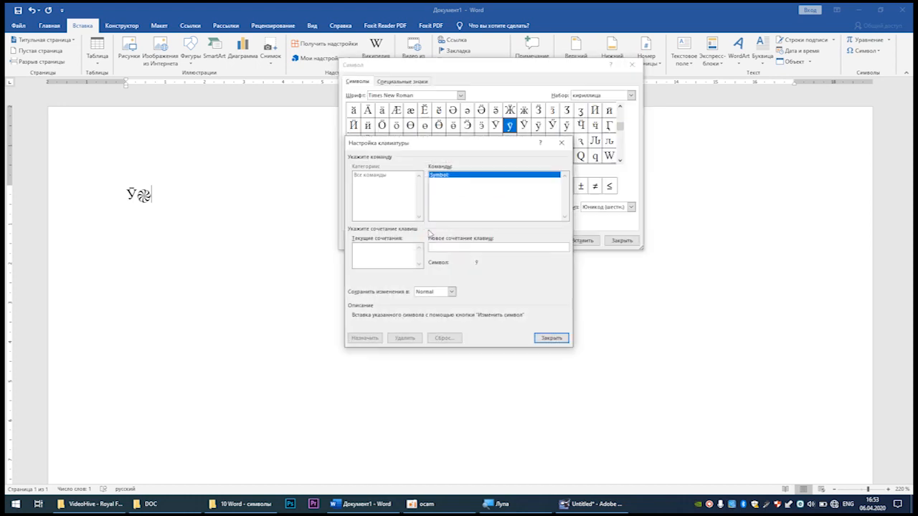
left_click(451, 247)
key("alt+e")
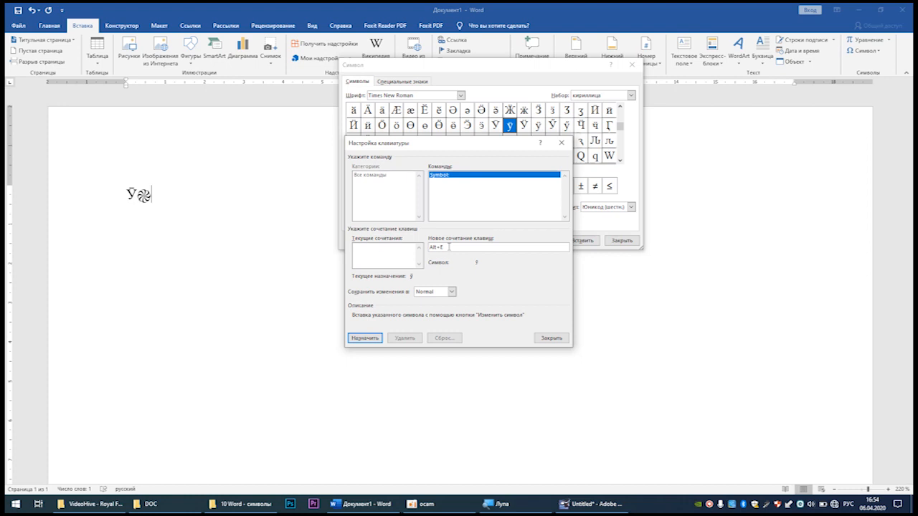
key("alt")
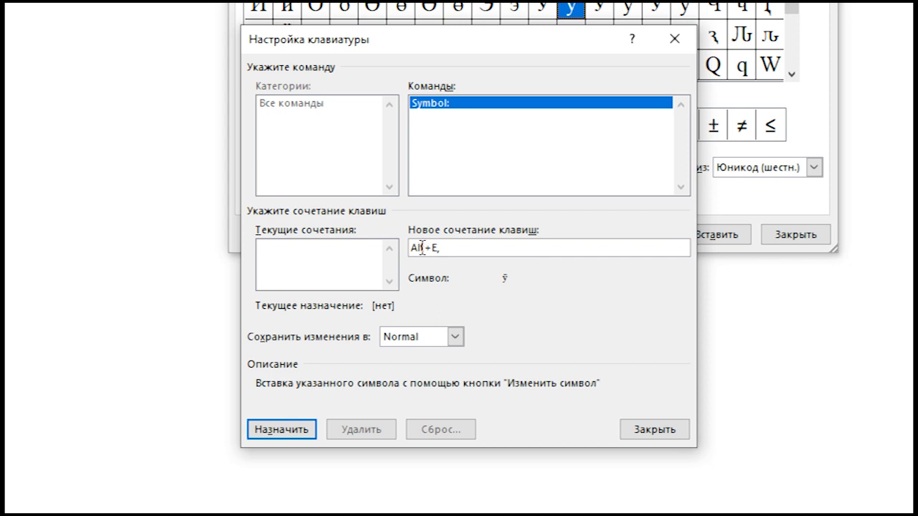
left_click_drag(452, 248, 395, 248)
left_click_drag(459, 248, 391, 248)
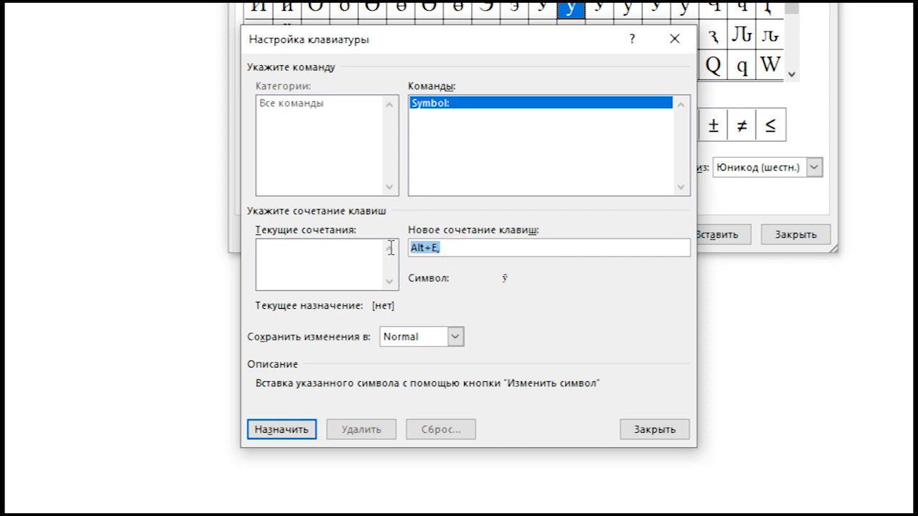
left_click(302, 432)
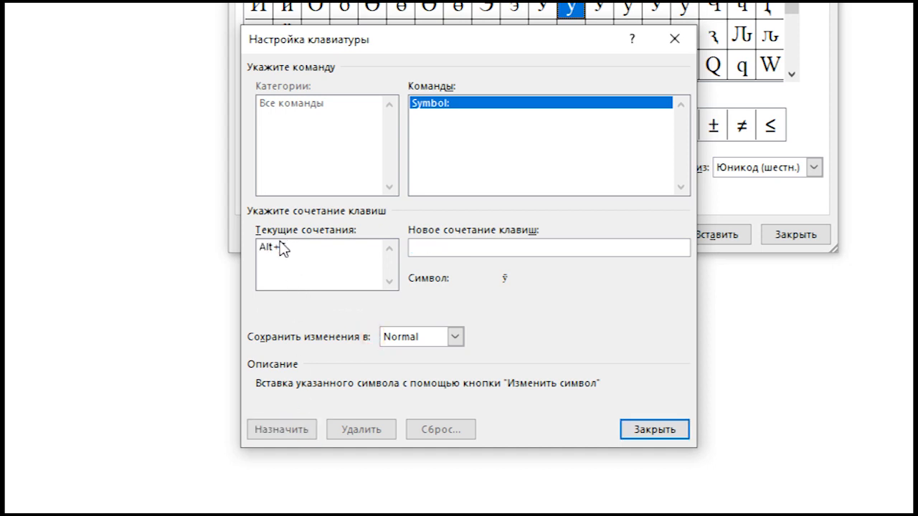
left_click(284, 246)
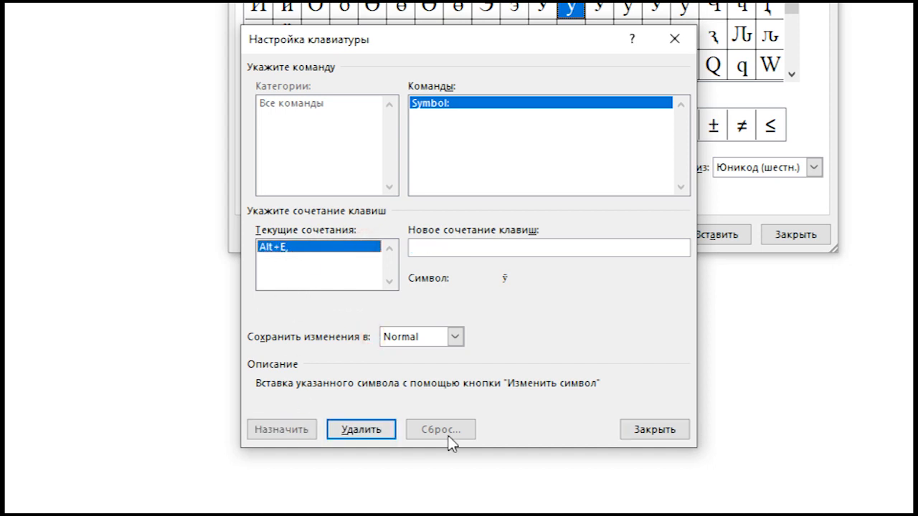
left_click(653, 435)
left_click(787, 236)
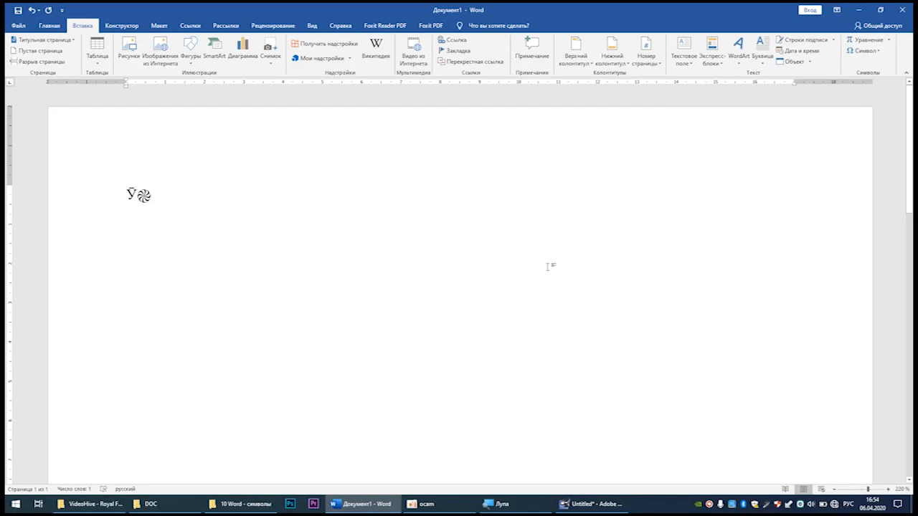
- Delete both inserted symbols and enter the small letter ӯ in their place, with the keyboard language switched to Tajik
key("BackSpace")
key("BackSpace")
key("alt+shift")
type("ӯ")
scroll(373, 239, "up", 3)
double_click(162, 201)
left_click(167, 216)
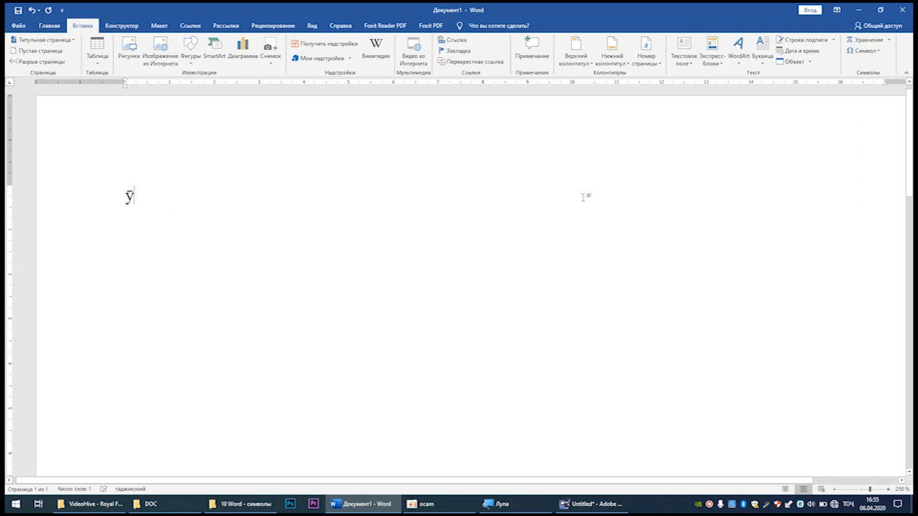
- Reopen the full symbol list and select the Cyrillic small letter ӯ (code 04EF)
left_click(864, 50)
left_click(866, 120)
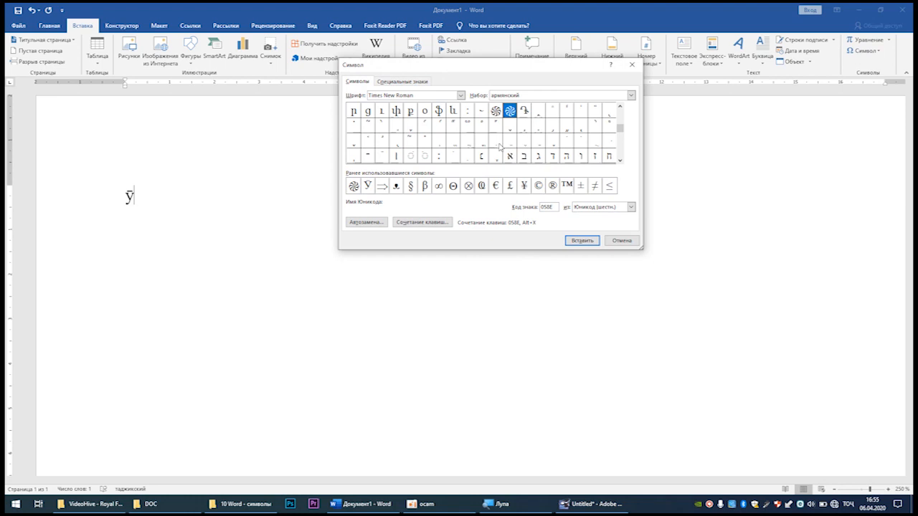
left_click(620, 107)
left_click(619, 107)
left_click(619, 107)
left_click(620, 107)
left_click(620, 107)
left_click(619, 107)
left_click(619, 106)
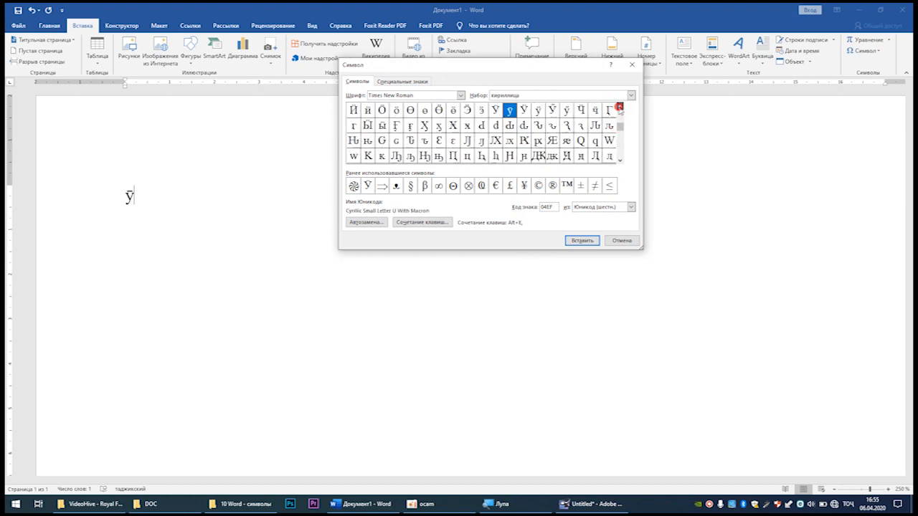
left_click(510, 110)
- Remove the key combination "Alt+E," from the letter ӯ and close both dialogs
left_click(426, 222)
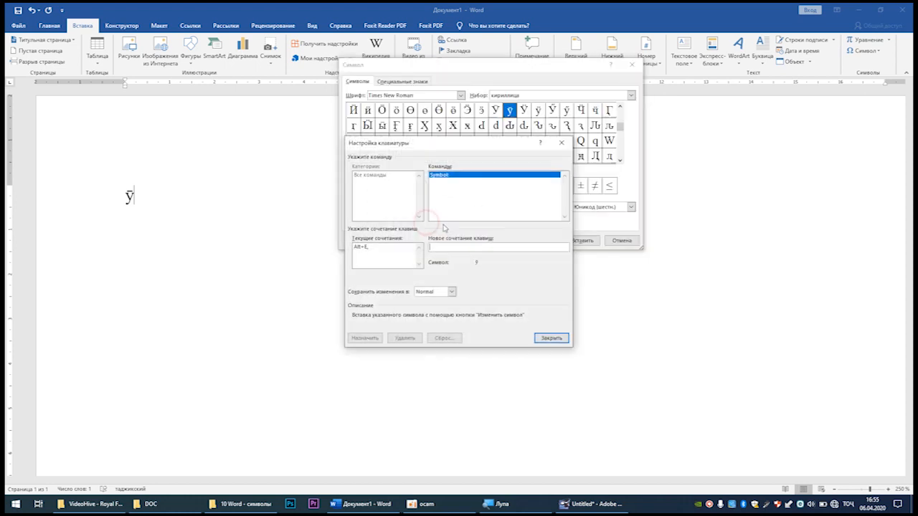
left_click(391, 249)
left_click(404, 337)
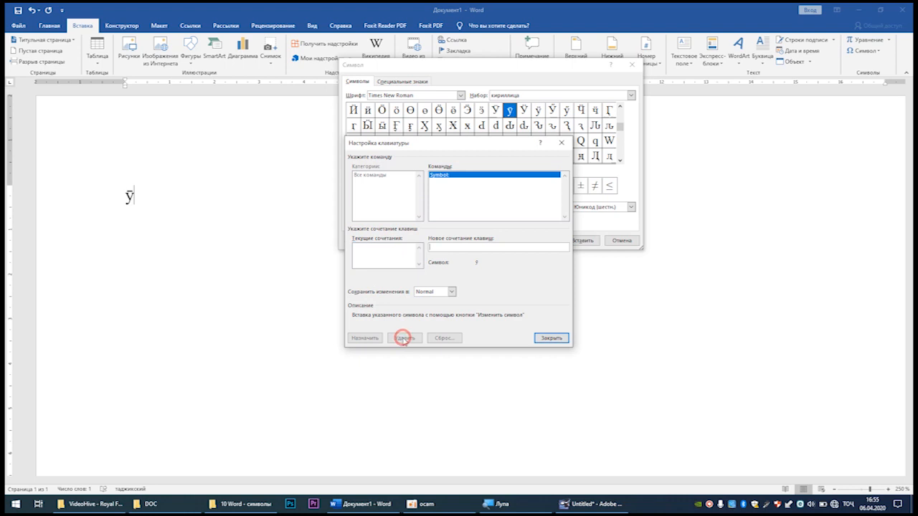
left_click(551, 338)
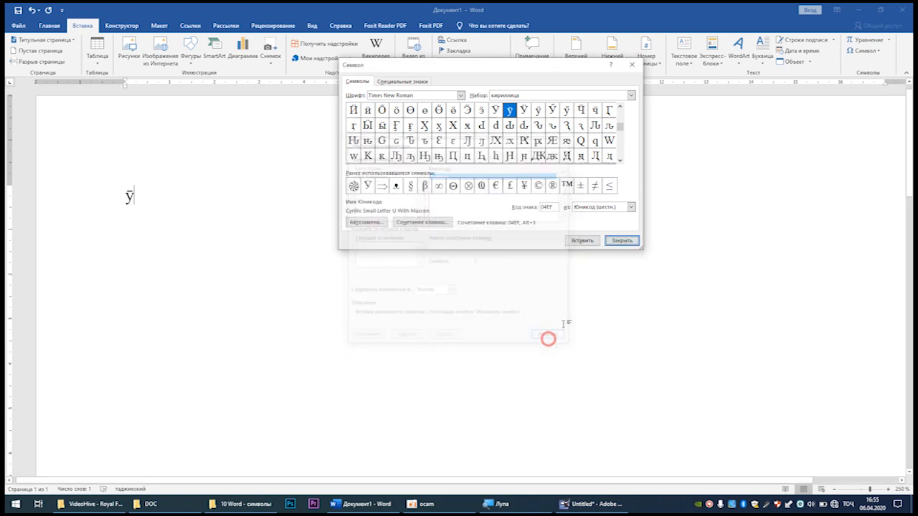
left_click(621, 241)
- Delete the letter ӯ from the page to leave the document empty
left_click_drag(160, 197, 82, 202)
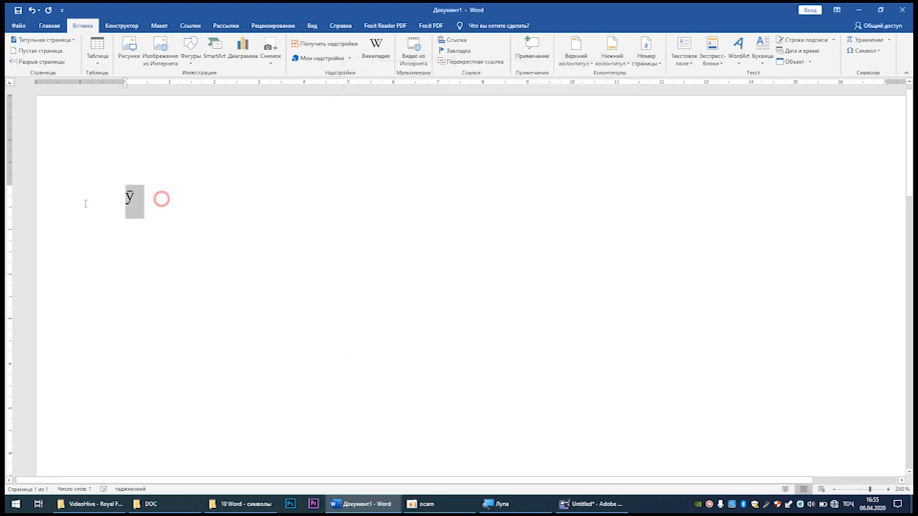
key("Delete")
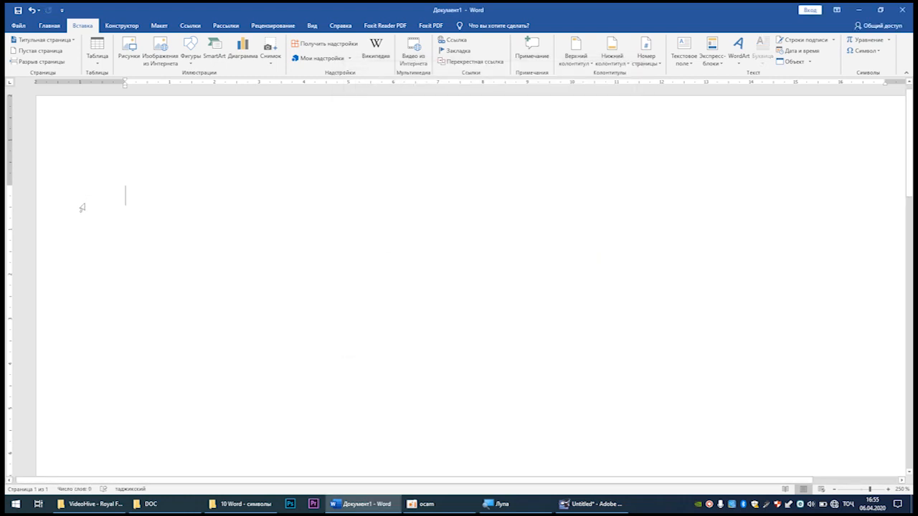
left_click(233, 172)
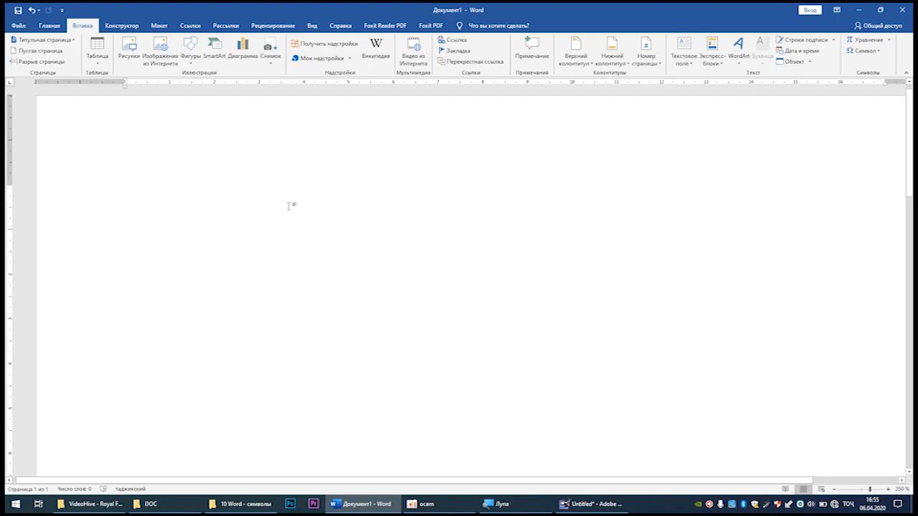